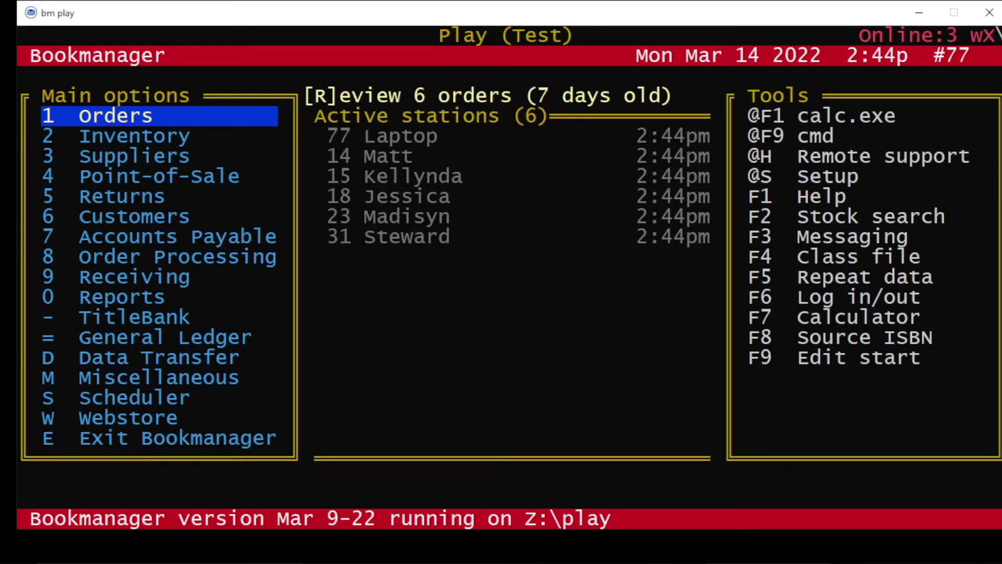
Open Point-of-Sale from the main menu and confirm the staff ID to start a blank sale
key(Down)
key(Down)
key(Down)
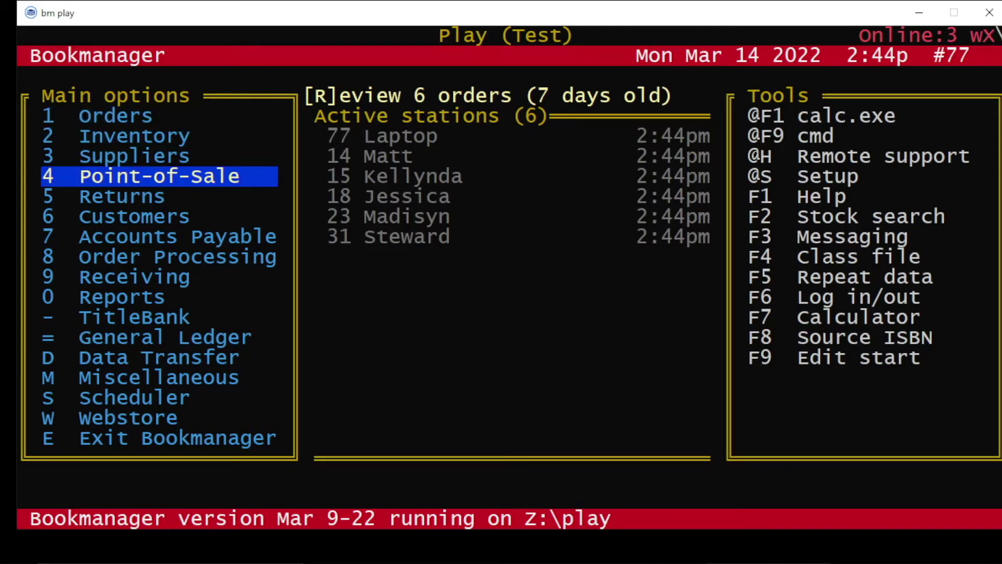
key(Return)
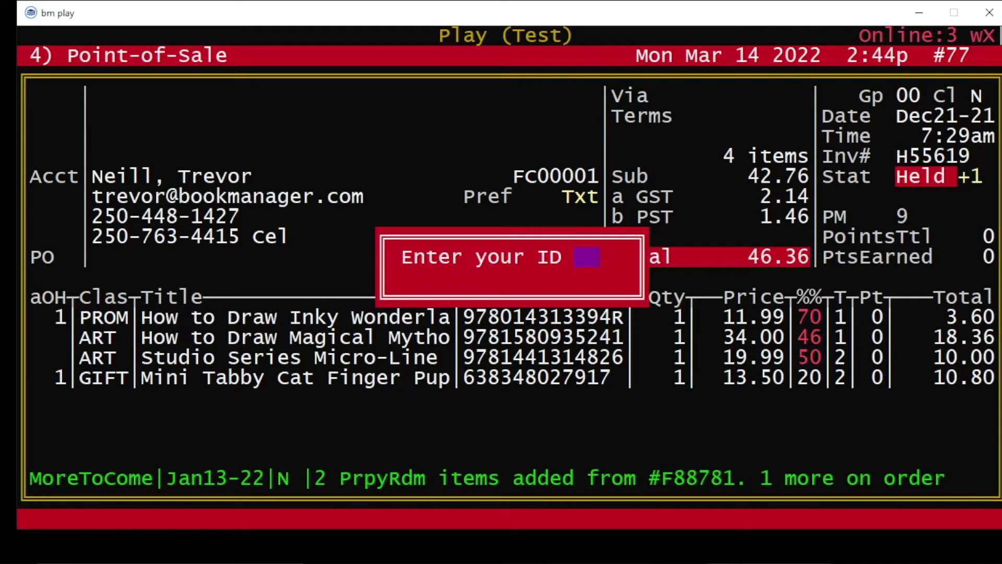
key(Return)
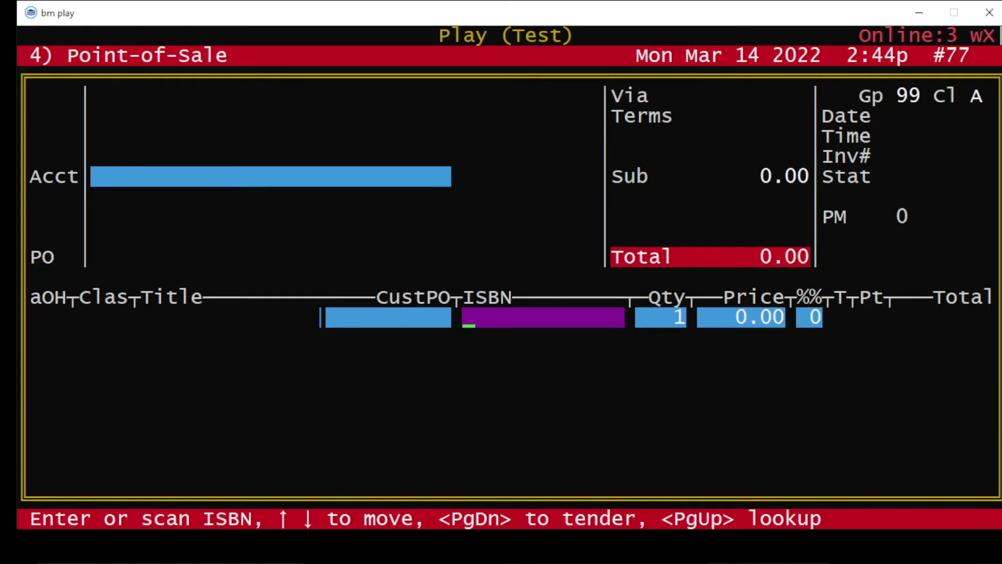
drag(41, 177, 117, 176)
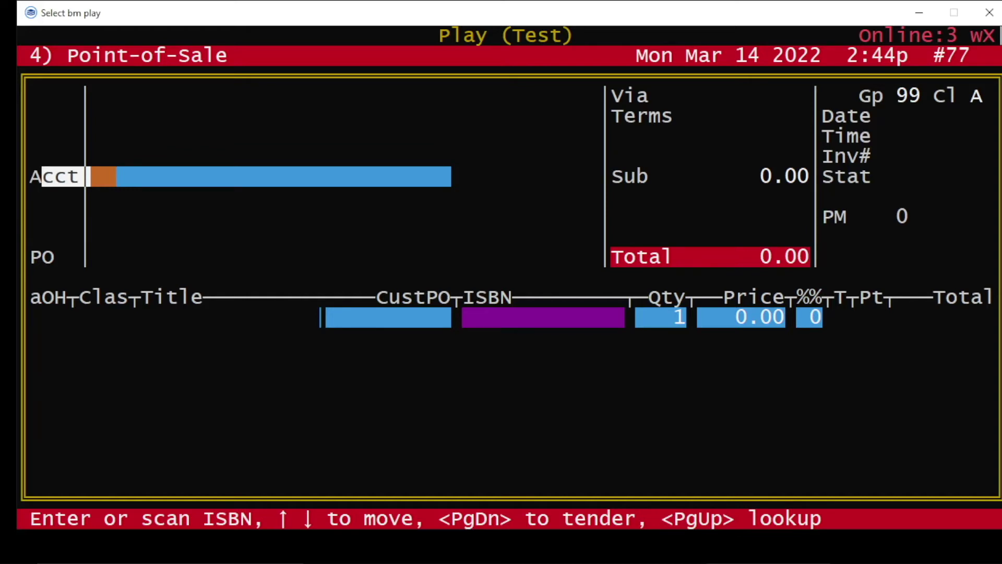
Leave the empty ISBN line and return to the sale's Acct field
key(Escape)
key(Up)
key(Up)
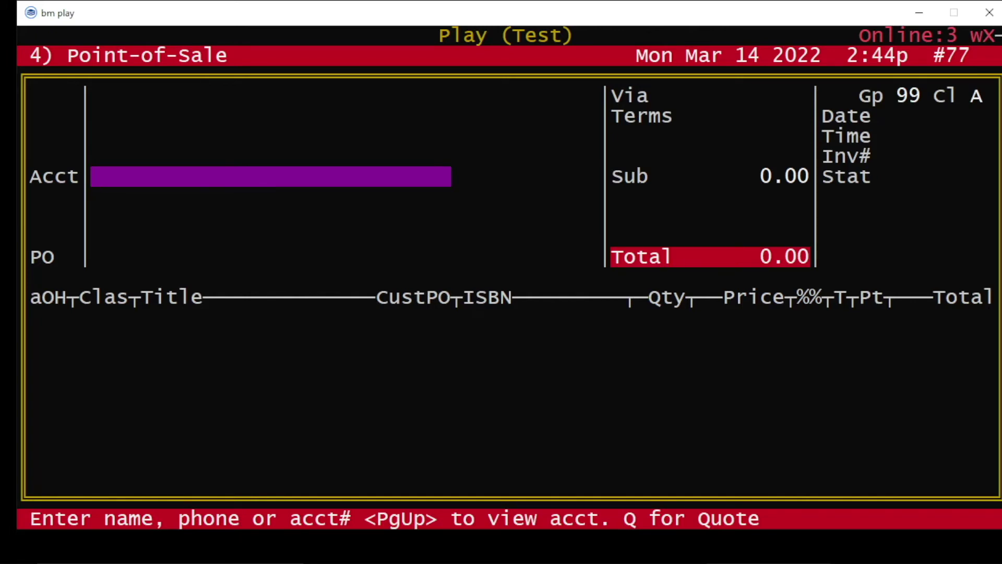
text(tbm)
Search customer accounts for 'tbm' and browse the two matching records
key(Return)
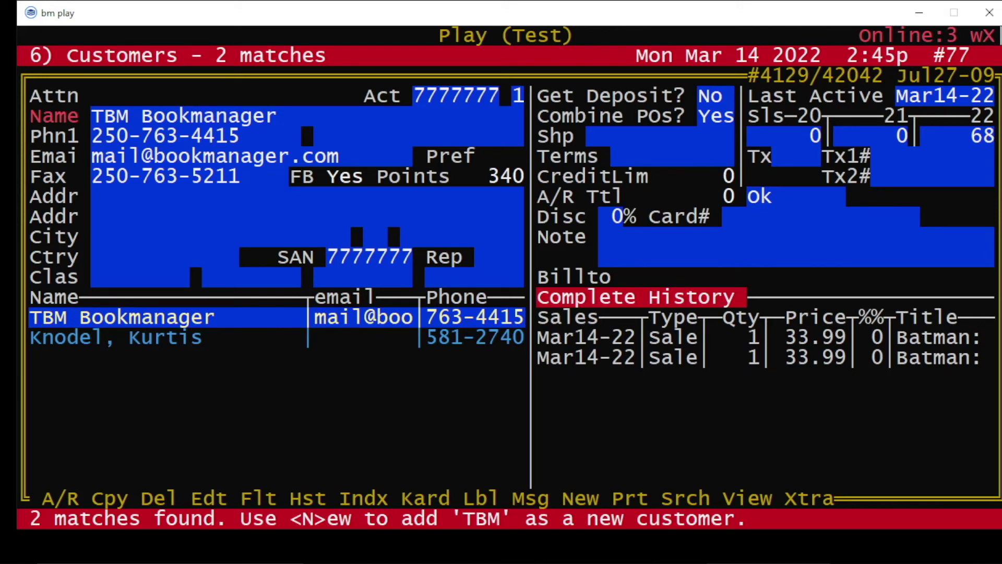
key(Down)
Select TBM Bookmanager as the sale's account and move on to the ISBN field
key(Up)
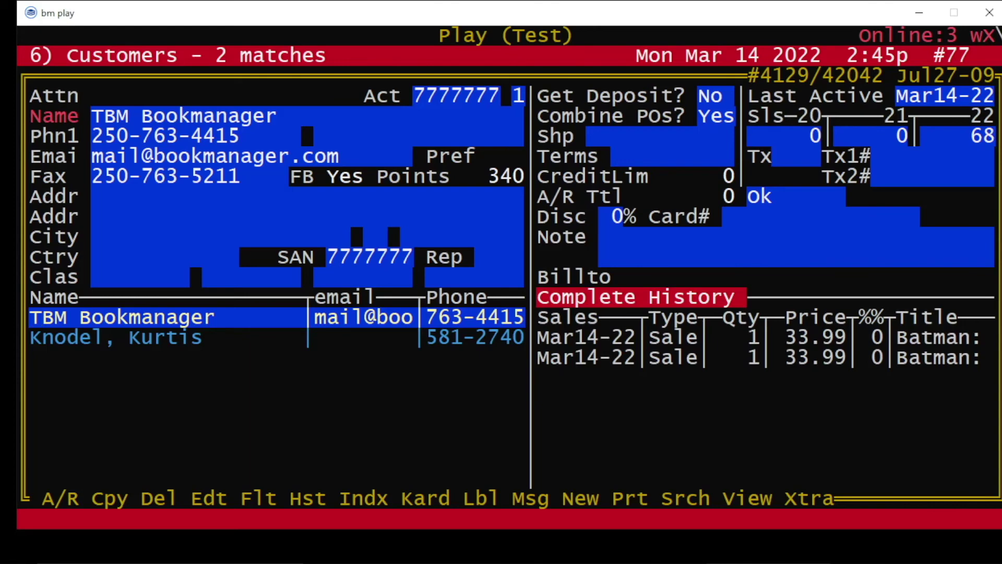
key(Return)
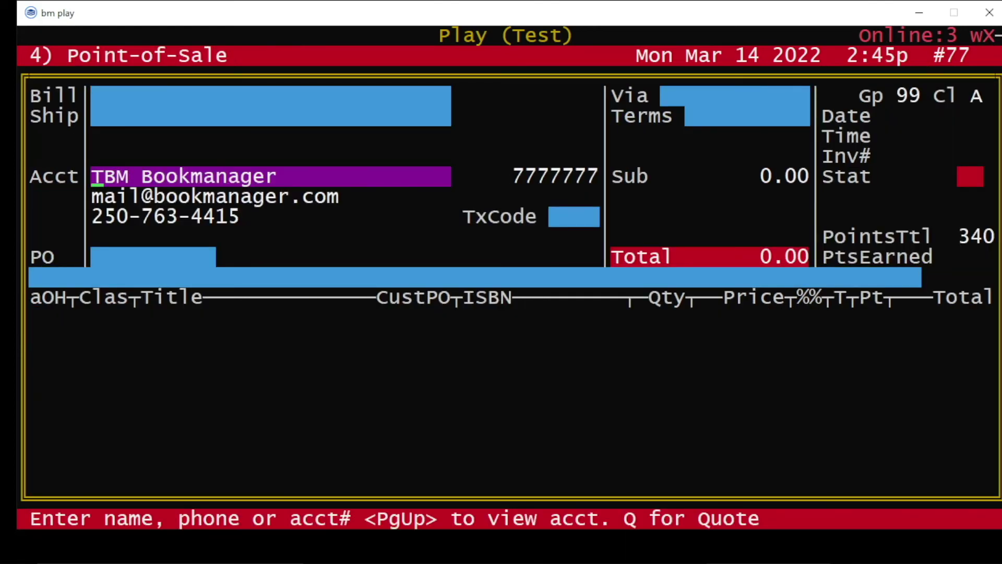
key(Return)
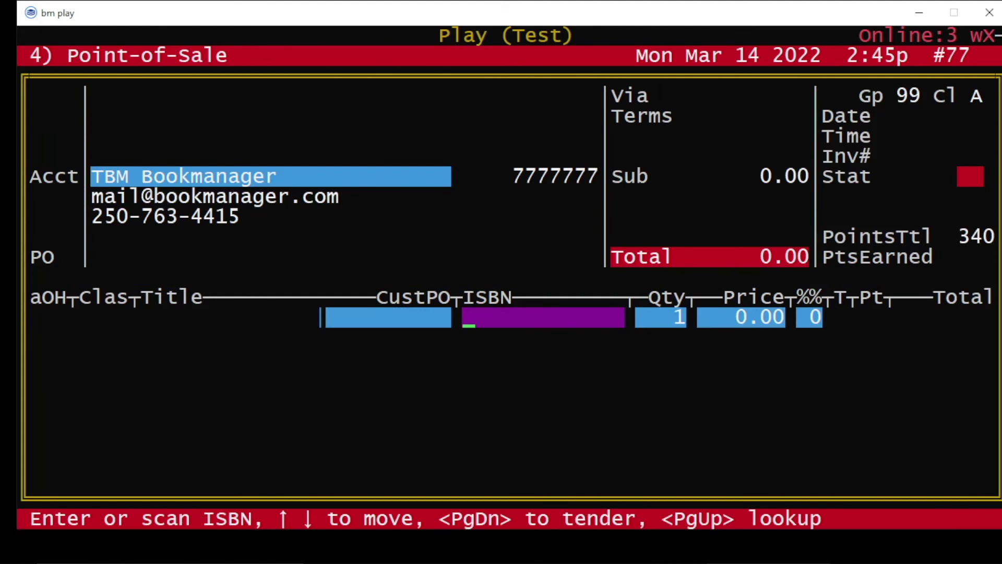